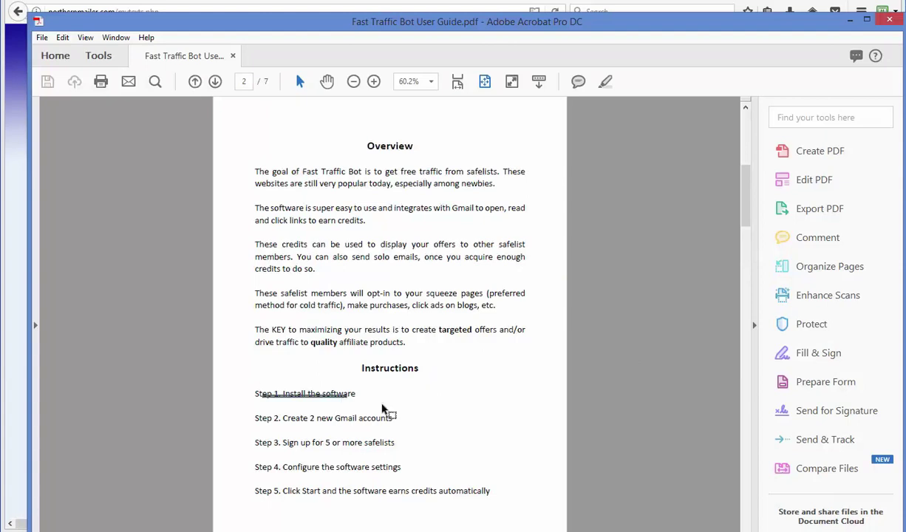
Step: Read through the guide's Instructions list, highlighting Step 2 on Gmail accounts, Step 3 on safelists and Step 4 on configuring the software settings
{"action": "left_click_drag", "start_coordinate": [283, 418], "coordinate": [392, 419]}
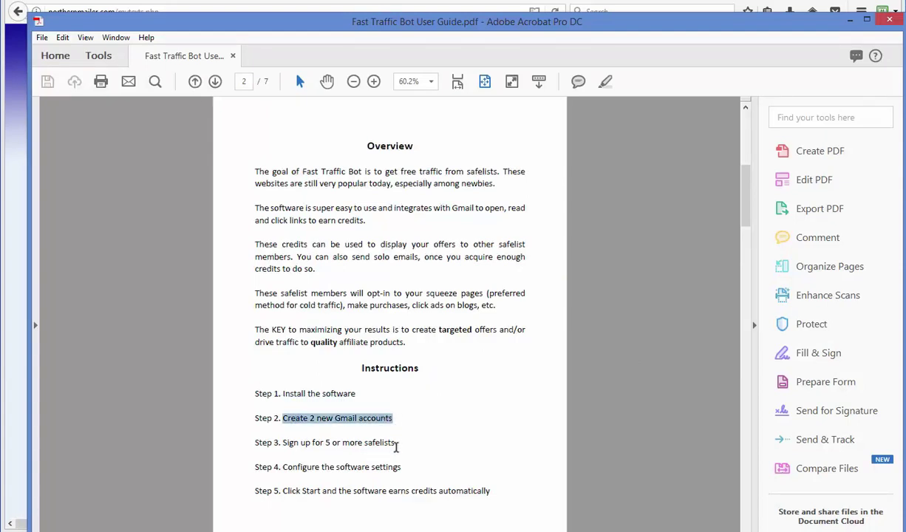
{"action": "left_click_drag", "start_coordinate": [283, 441], "coordinate": [403, 445]}
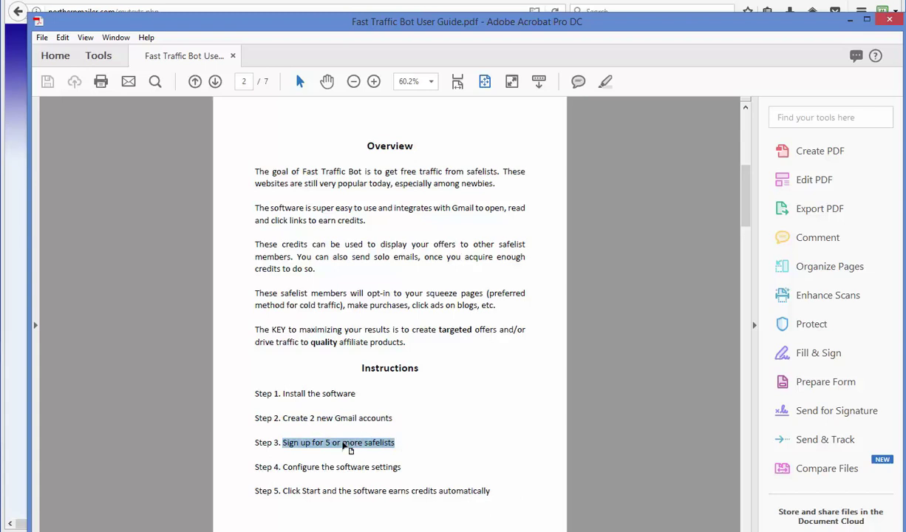
{"action": "left_click", "coordinate": [343, 443]}
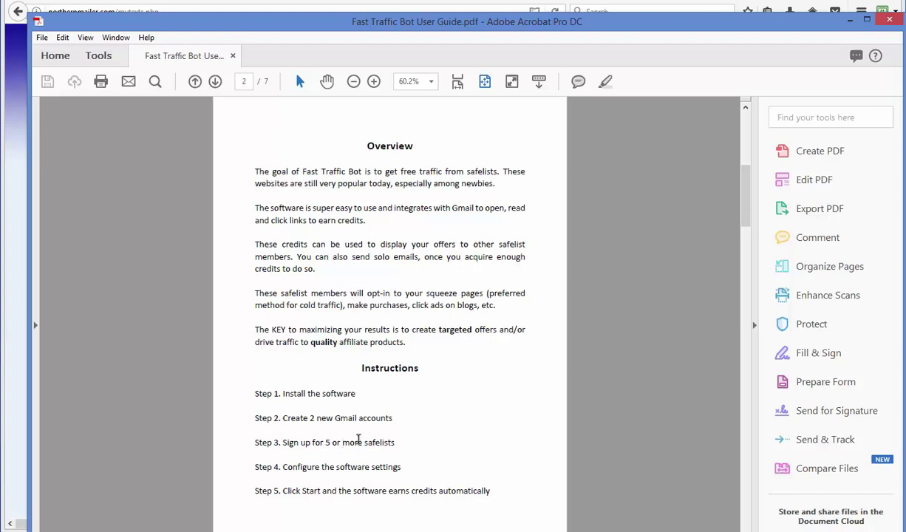
{"action": "left_click_drag", "start_coordinate": [283, 442], "coordinate": [423, 443]}
{"action": "left_click", "coordinate": [420, 445]}
{"action": "left_click", "coordinate": [284, 467]}
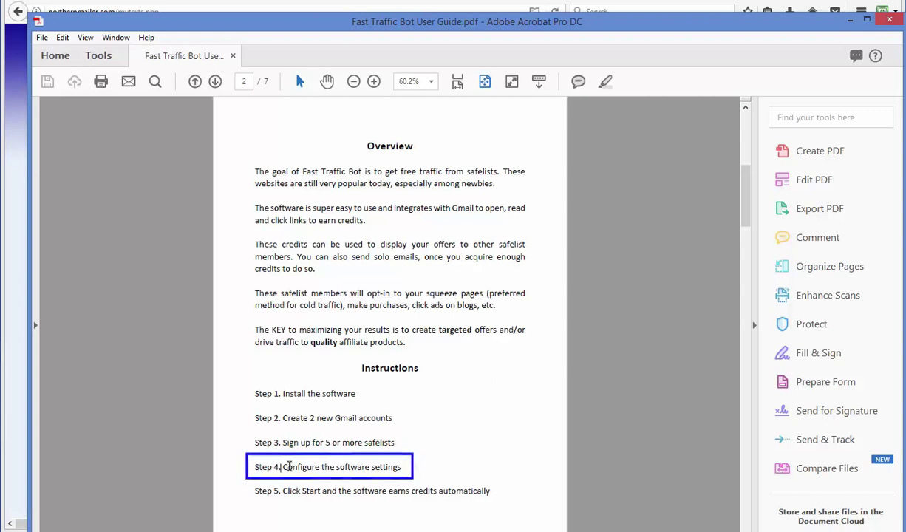
{"action": "left_click_drag", "start_coordinate": [284, 467], "coordinate": [402, 467]}
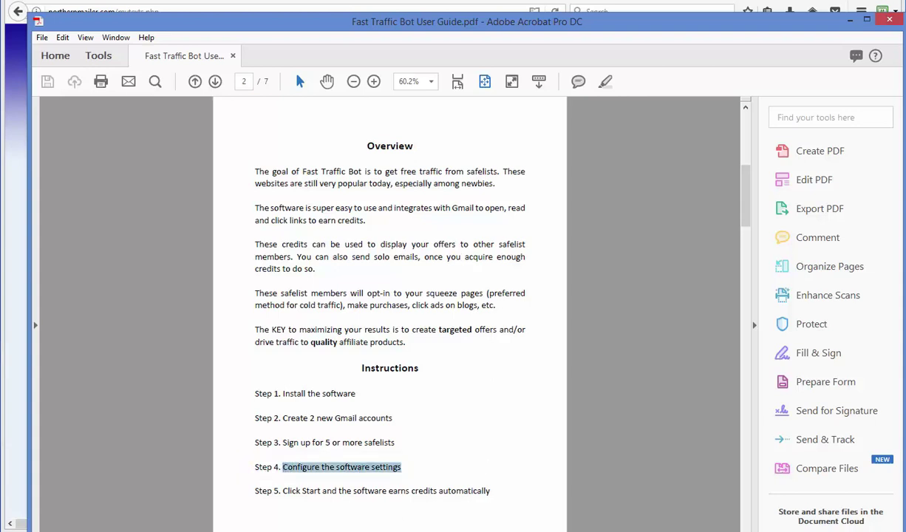
Step: Switch to Fast Traffic Bot and set the viewing time for each advertisement to 25 seconds
{"action": "left_click", "coordinate": [365, 530]}
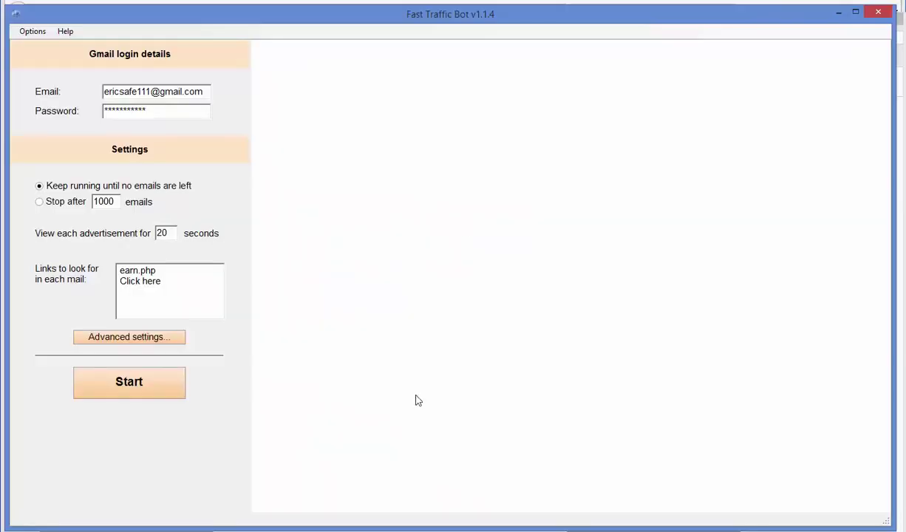
{"action": "left_click_drag", "start_coordinate": [487, 9], "coordinate": [490, 19]}
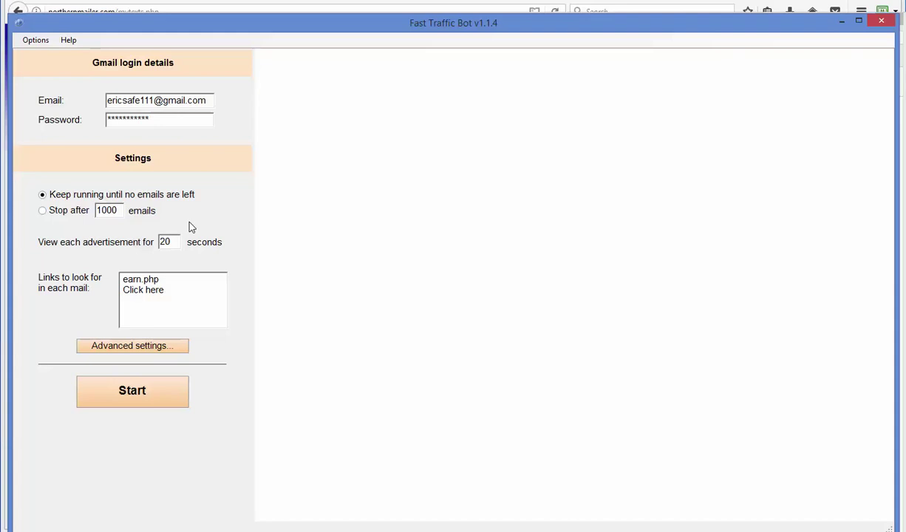
{"action": "left_click_drag", "start_coordinate": [159, 242], "coordinate": [170, 242]}
{"action": "type", "text": "25"}
Step: Review the links to look for in each mail, and open the advanced settings to examine the General options
{"action": "left_click", "coordinate": [122, 279]}
{"action": "left_click", "coordinate": [165, 290]}
{"action": "left_click", "coordinate": [124, 350]}
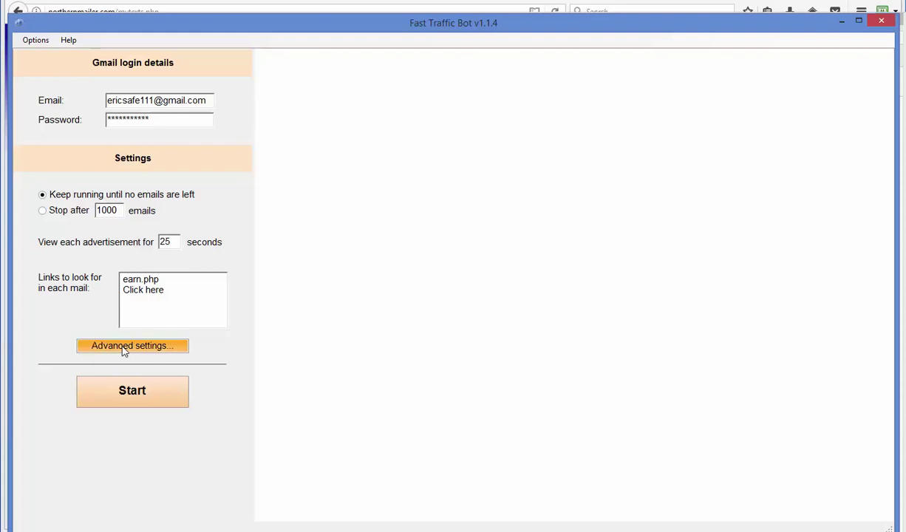
{"action": "left_click_drag", "start_coordinate": [486, 128], "coordinate": [425, 129]}
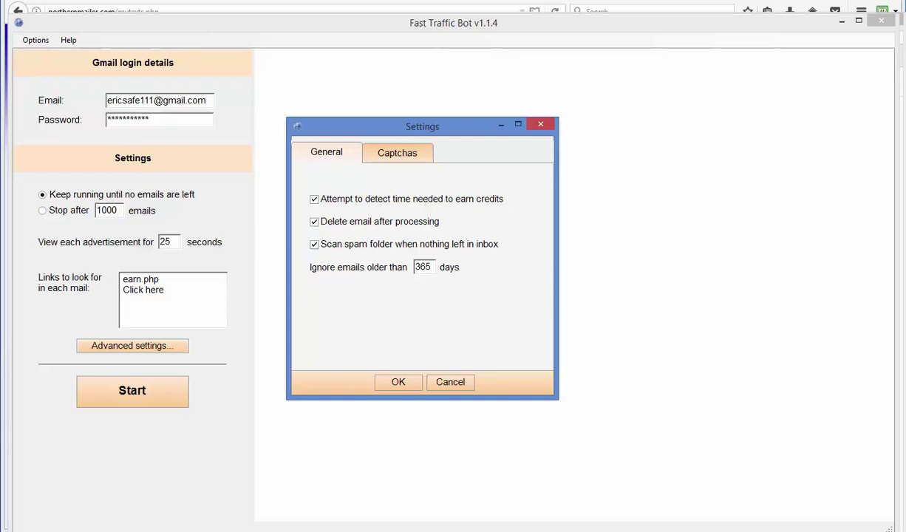
Step: Switch to Gmail in the browser, open the Spam folder and look through its safelist messages
{"action": "left_click", "coordinate": [43, 1]}
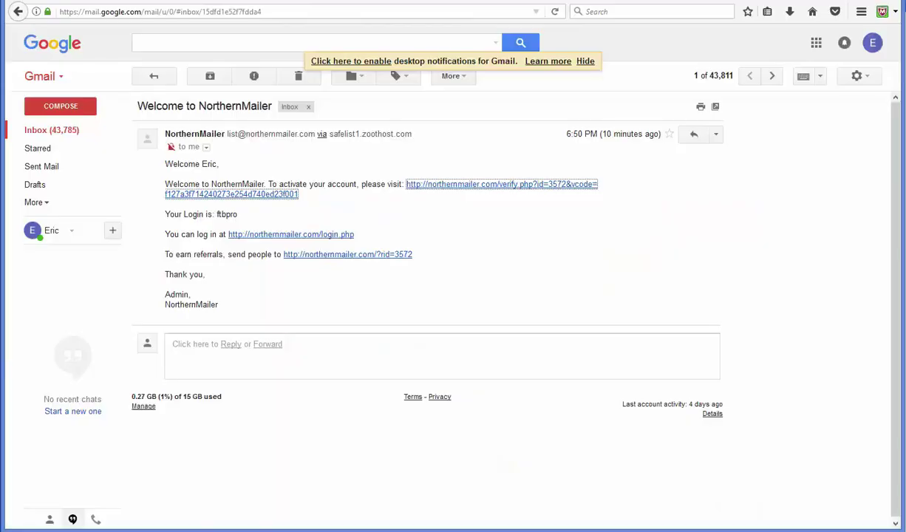
{"action": "left_click", "coordinate": [37, 203]}
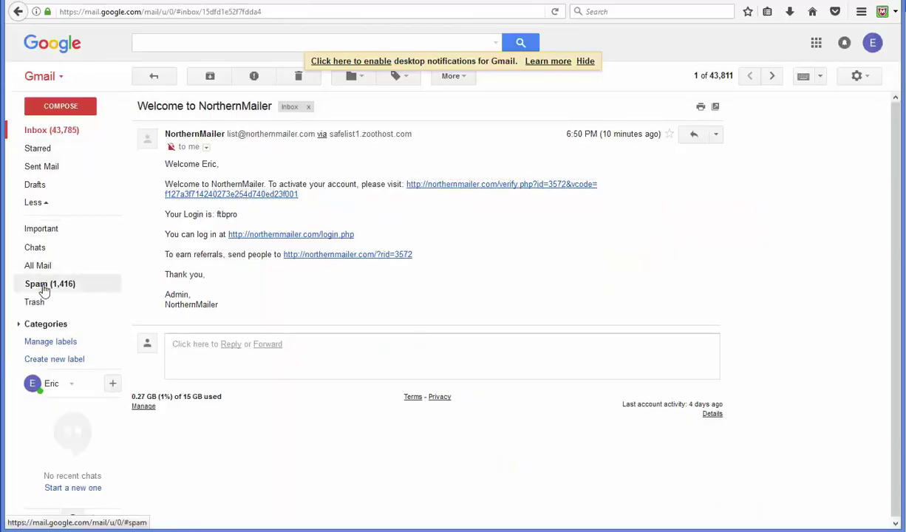
{"action": "left_click", "coordinate": [43, 288]}
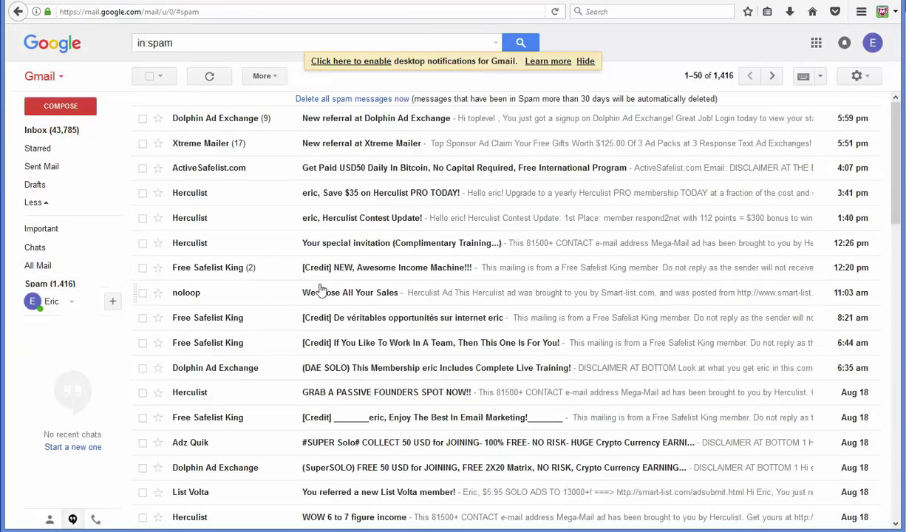
{"action": "scroll", "coordinate": [327, 315], "scroll_direction": "down", "scroll_amount": 4}
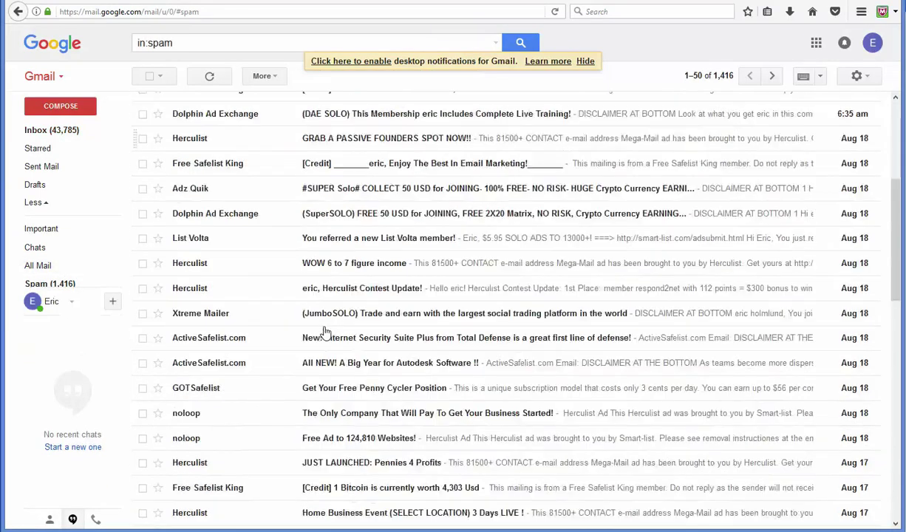
{"action": "scroll", "coordinate": [323, 341], "scroll_direction": "up", "scroll_amount": 4}
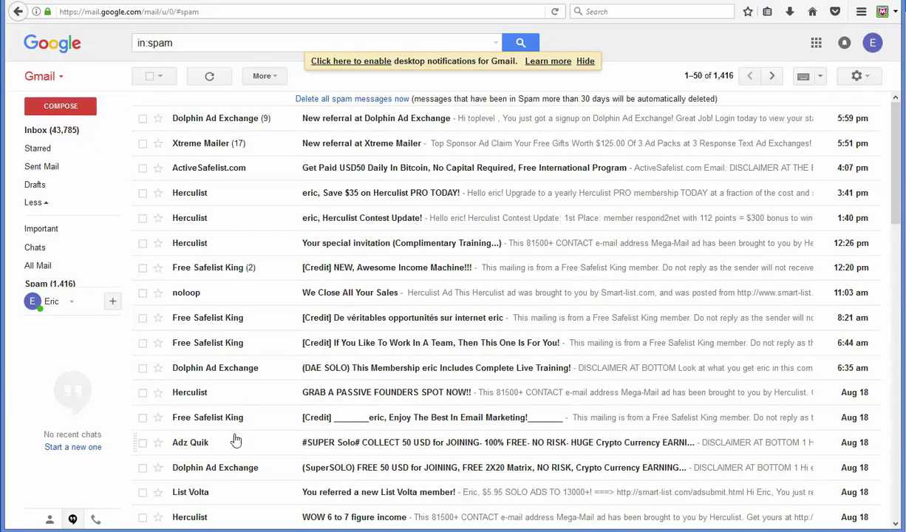
{"action": "scroll", "coordinate": [247, 466], "scroll_direction": "down", "scroll_amount": 2}
{"action": "scroll", "coordinate": [247, 480], "scroll_direction": "down", "scroll_amount": 2}
{"action": "scroll", "coordinate": [245, 480], "scroll_direction": "up", "scroll_amount": 4}
Step: Move the messages "New referral at Dolphin Ad Exchange" and "Save $35 on Herculist PRO TODAY!" out of Spam into the inbox
{"action": "left_click", "coordinate": [380, 126]}
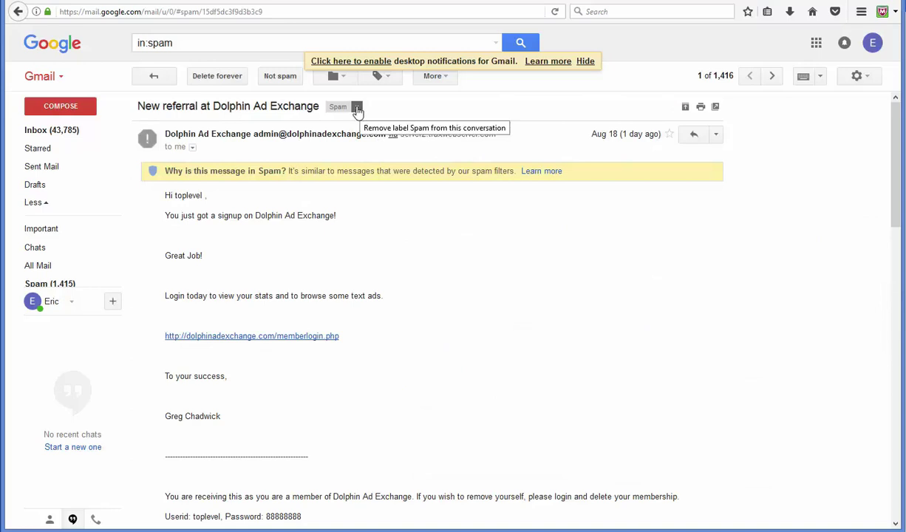
{"action": "left_click", "coordinate": [357, 108]}
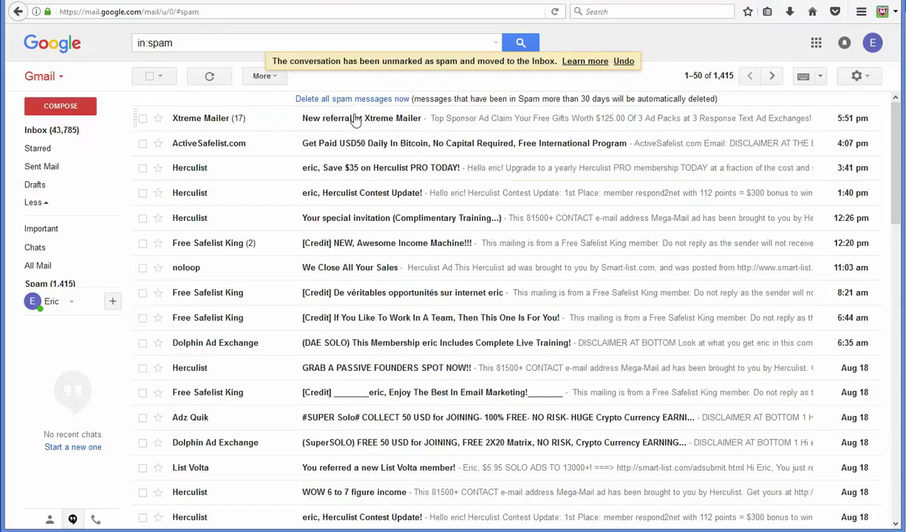
{"action": "left_click", "coordinate": [345, 173]}
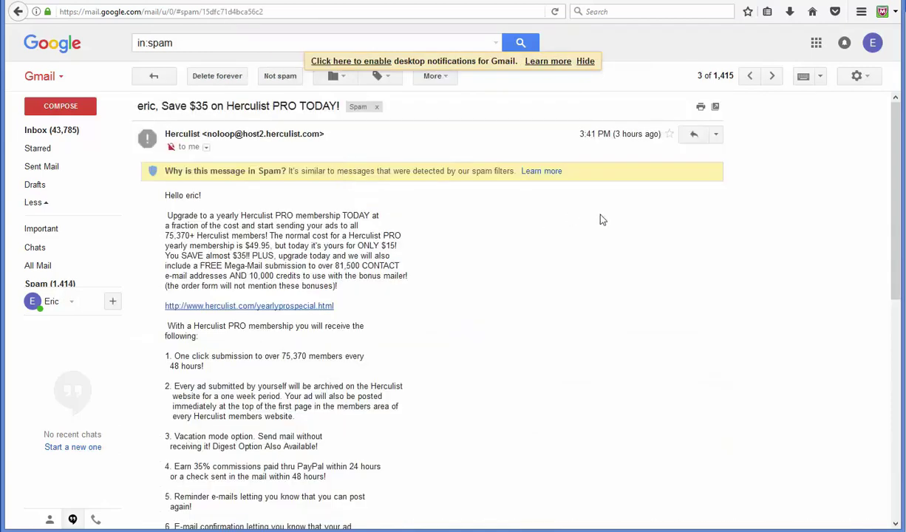
{"action": "scroll", "coordinate": [626, 342], "scroll_direction": "down", "scroll_amount": 3}
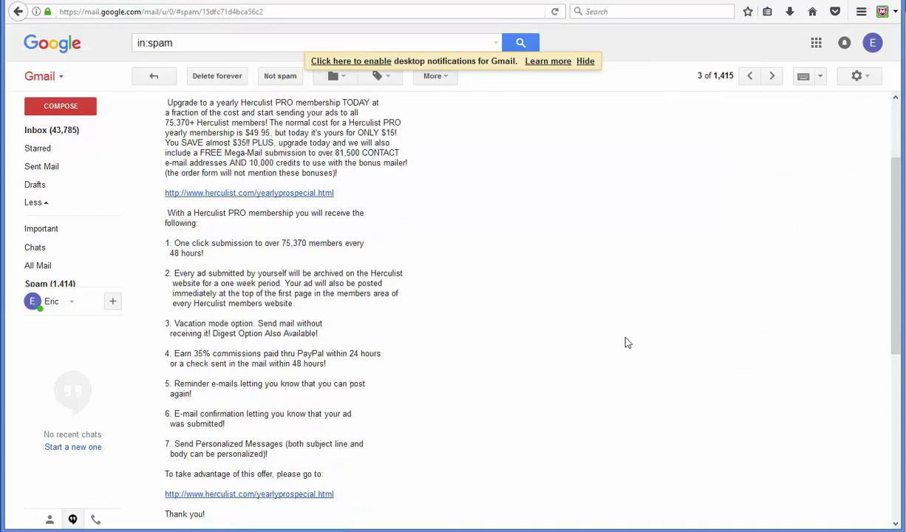
{"action": "scroll", "coordinate": [625, 342], "scroll_direction": "up", "scroll_amount": 3}
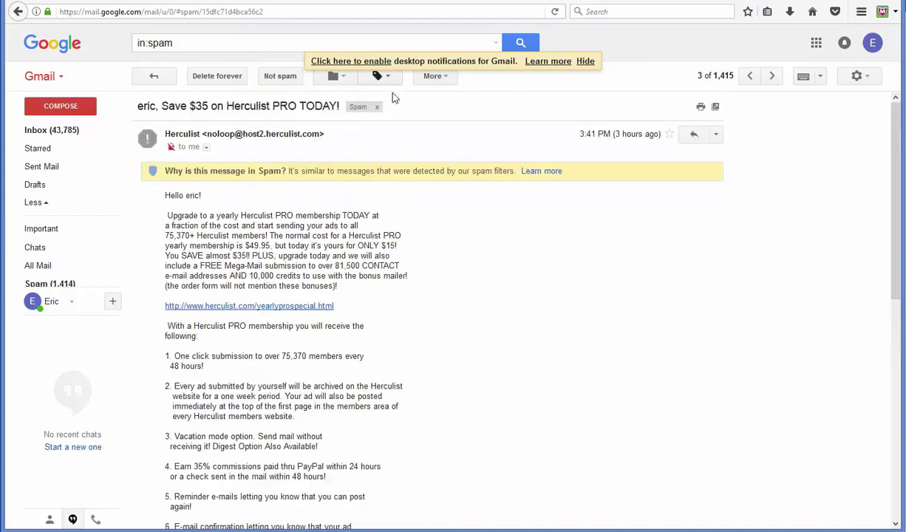
{"action": "left_click", "coordinate": [281, 77]}
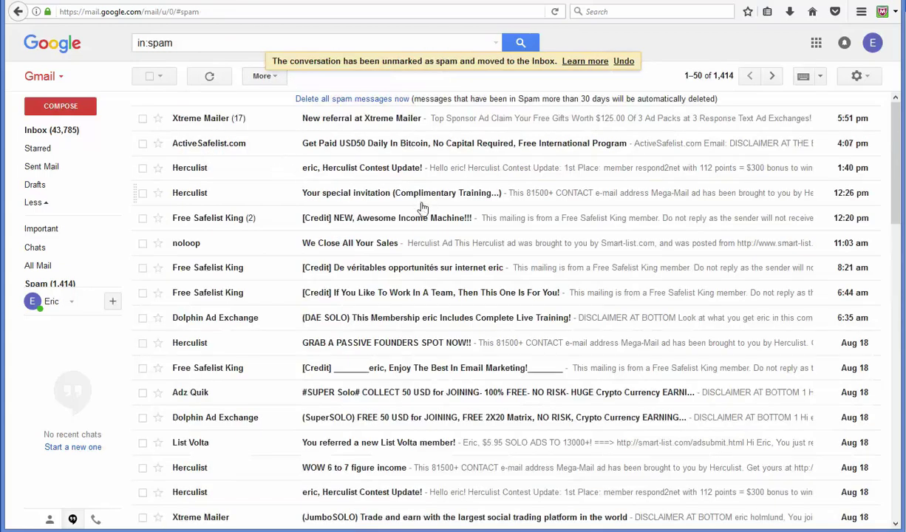
Step: Check the label and message options of Herculist's "Your special invitation (Complimentary Training...)" message and remove its Spam label
{"action": "left_click", "coordinate": [353, 193]}
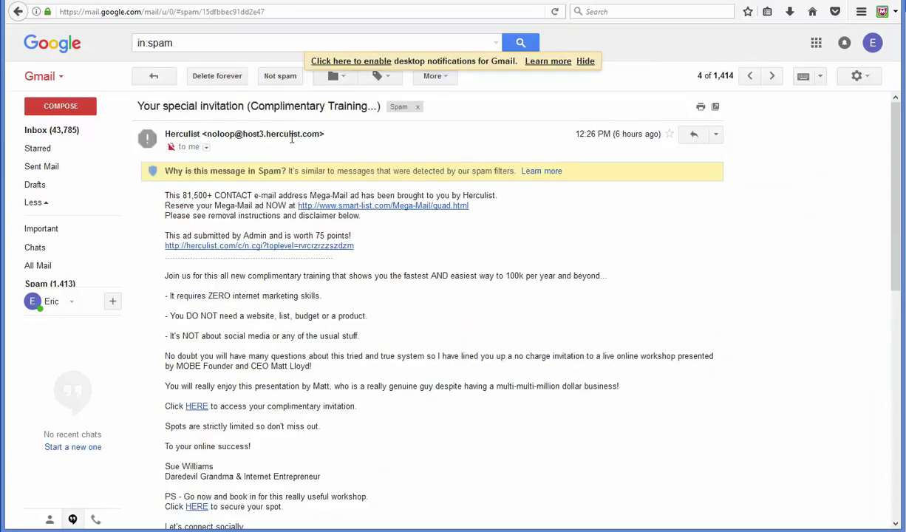
{"action": "left_click", "coordinate": [384, 76]}
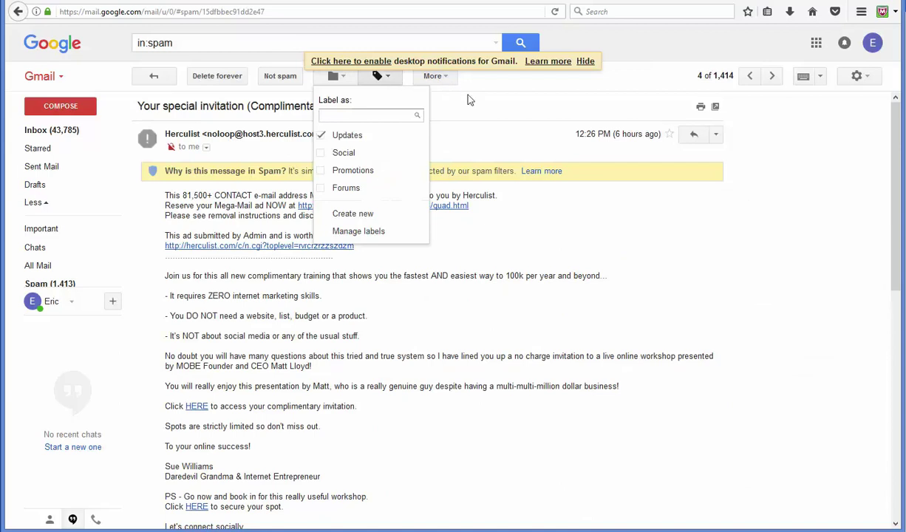
{"action": "left_click", "coordinate": [451, 87]}
{"action": "left_click", "coordinate": [451, 83]}
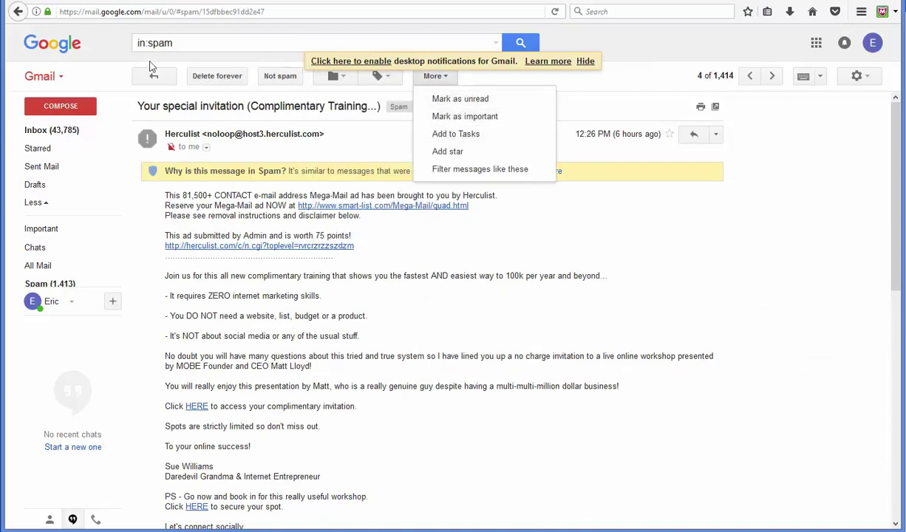
{"action": "left_click", "coordinate": [633, 112]}
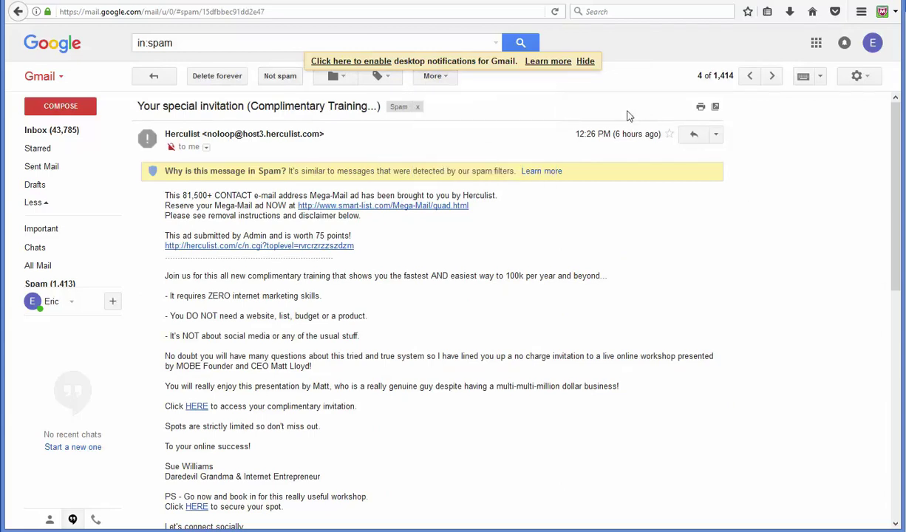
{"action": "left_click", "coordinate": [721, 137]}
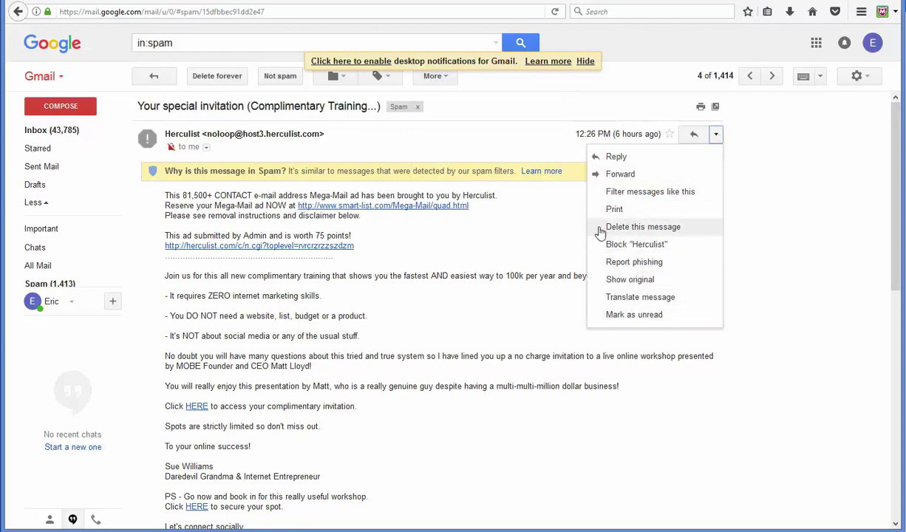
{"action": "left_click", "coordinate": [523, 127]}
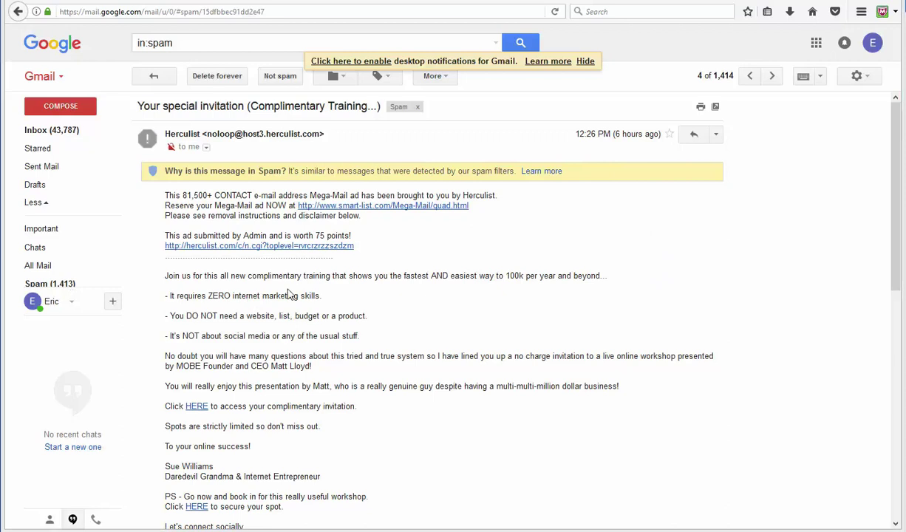
{"action": "left_click", "coordinate": [418, 107]}
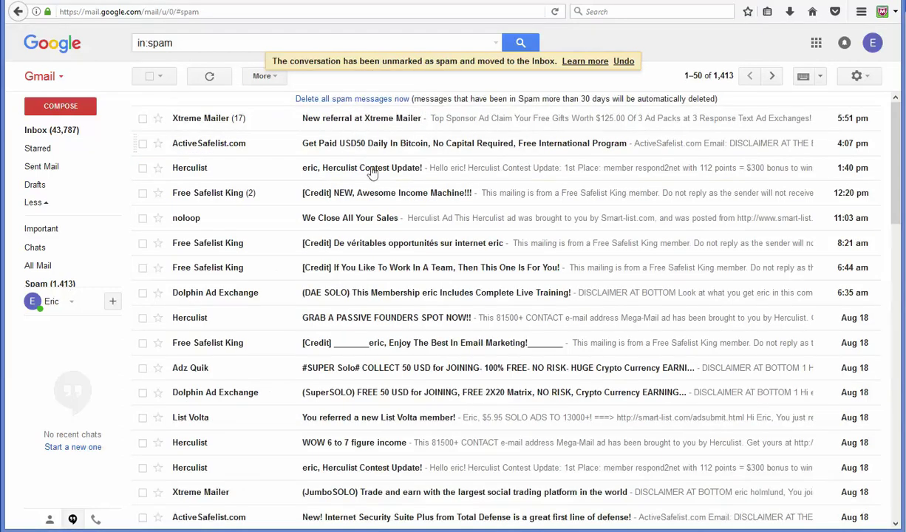
Step: Create a filter from the "New referral at Xtreme Mailer" message so its sender's mail is never sent to Spam, and return to the inbox
{"action": "left_click", "coordinate": [400, 126]}
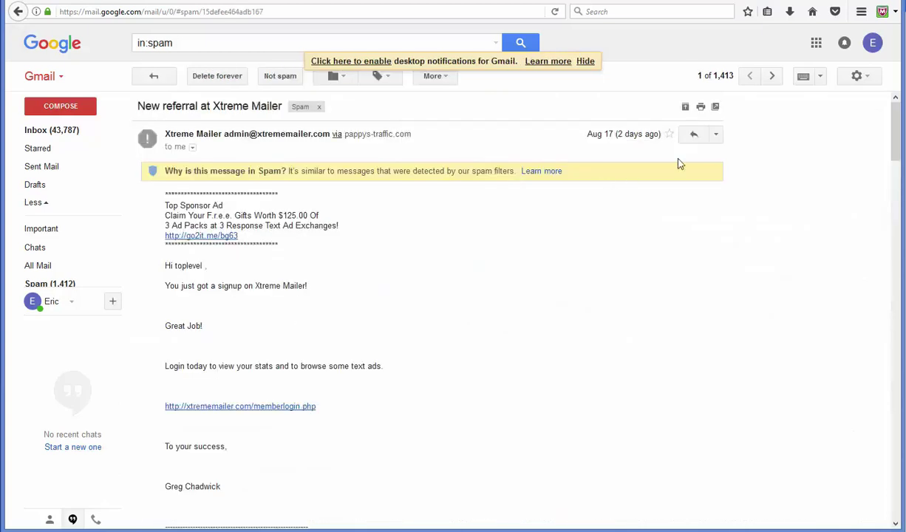
{"action": "left_click", "coordinate": [715, 136]}
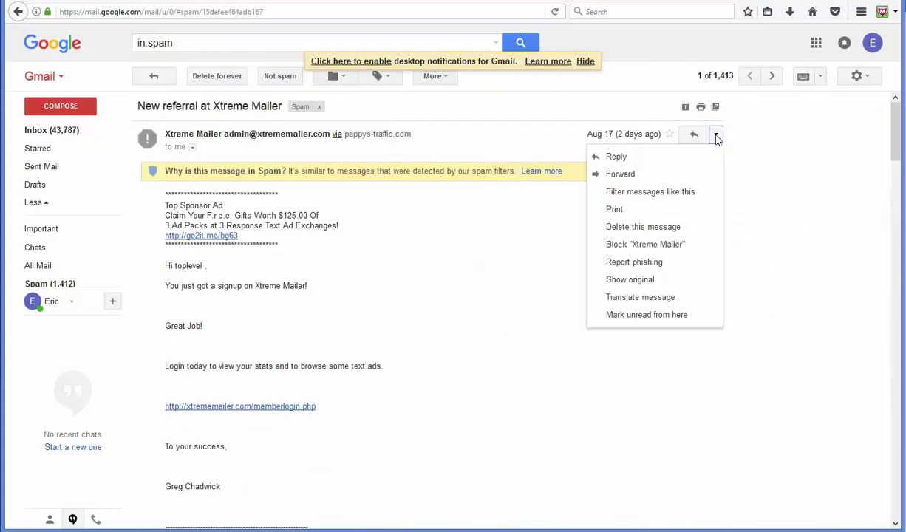
{"action": "left_click", "coordinate": [643, 193]}
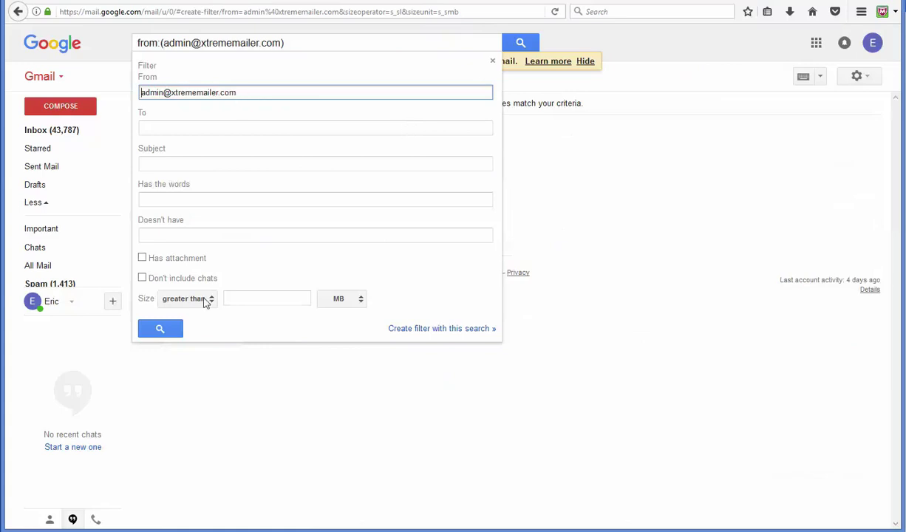
{"action": "left_click", "coordinate": [442, 330]}
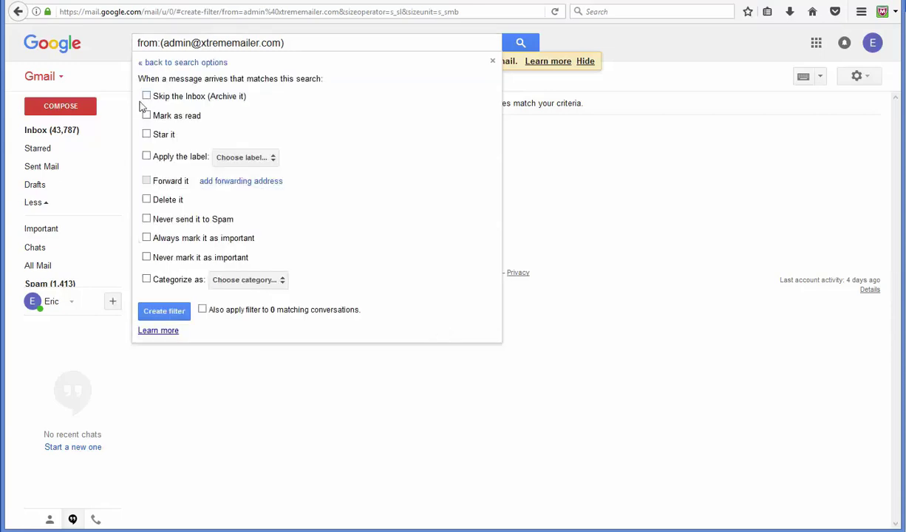
{"action": "left_click", "coordinate": [146, 220]}
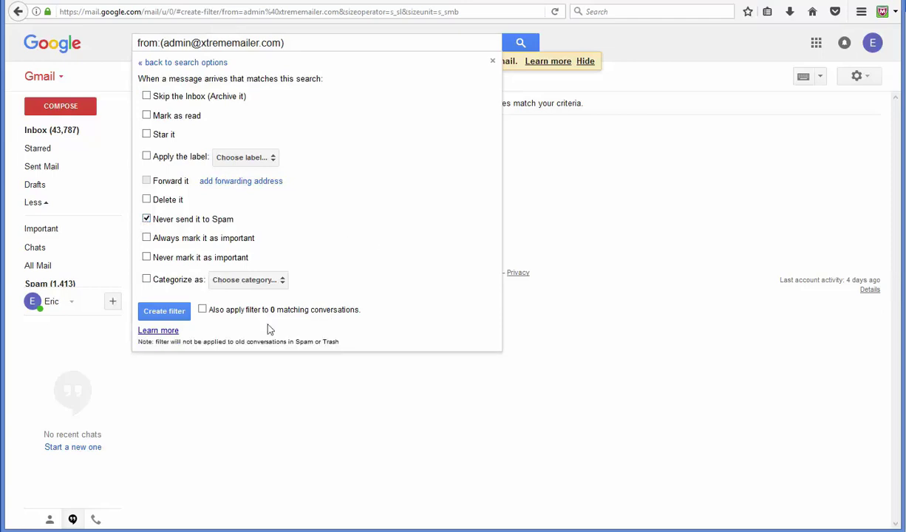
{"action": "left_click", "coordinate": [161, 314]}
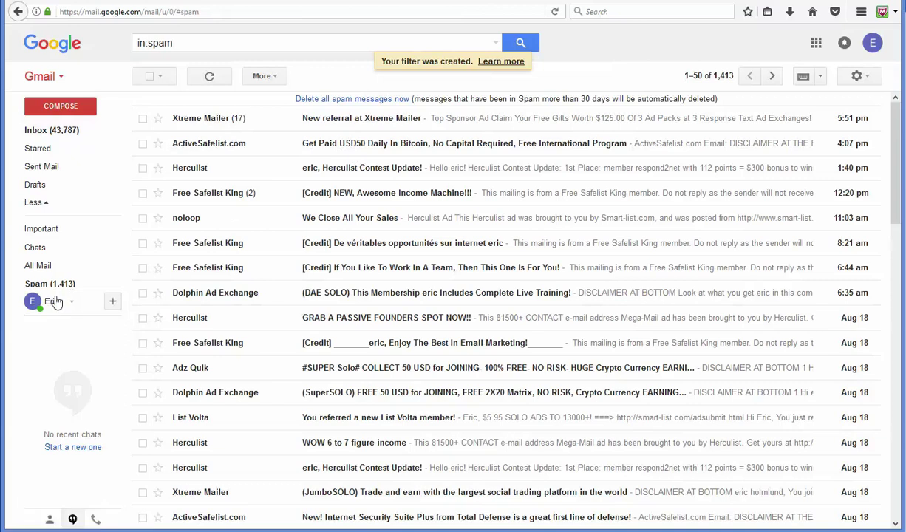
{"action": "mouse_move", "coordinate": [52, 144]}
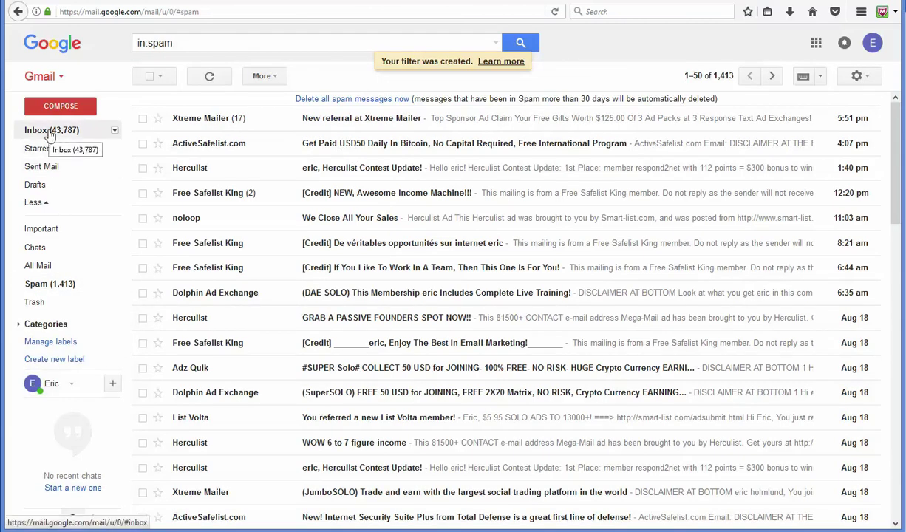
{"action": "left_click", "coordinate": [43, 131]}
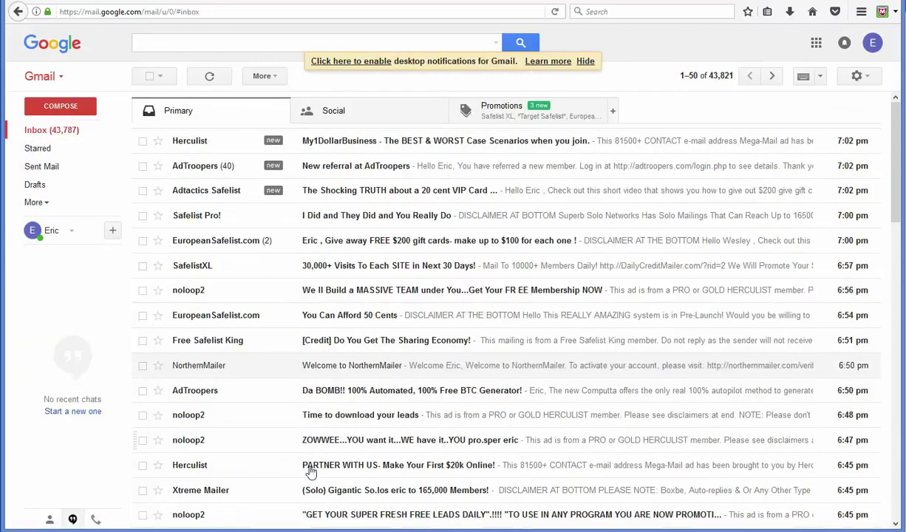
Step: Switch to Fast Traffic Bot's Settings dialog and review the age limit in days for ignored emails
{"action": "mouse_move", "coordinate": [334, 531]}
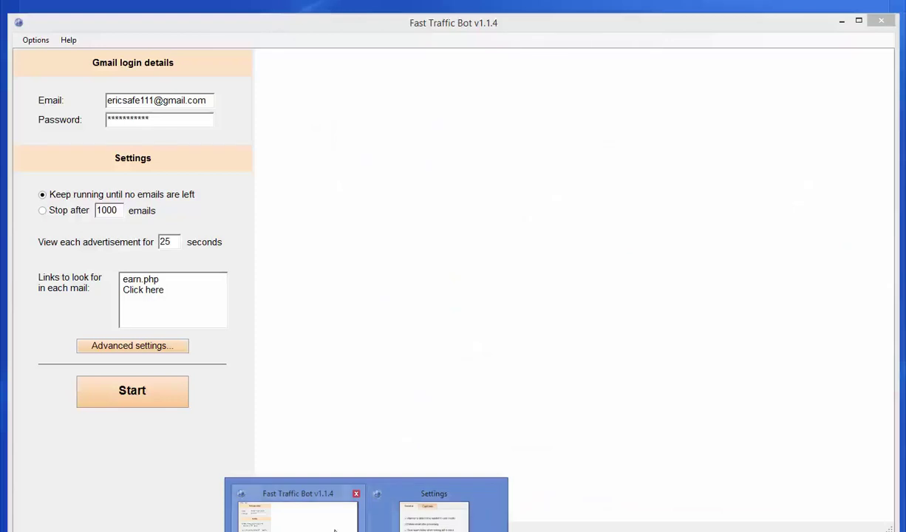
{"action": "left_click", "coordinate": [334, 529]}
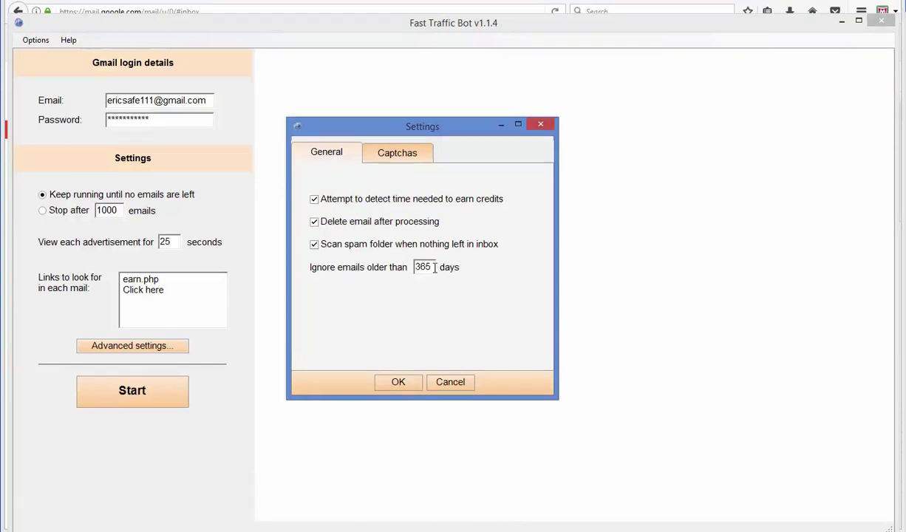
{"action": "left_click_drag", "start_coordinate": [431, 267], "coordinate": [414, 268]}
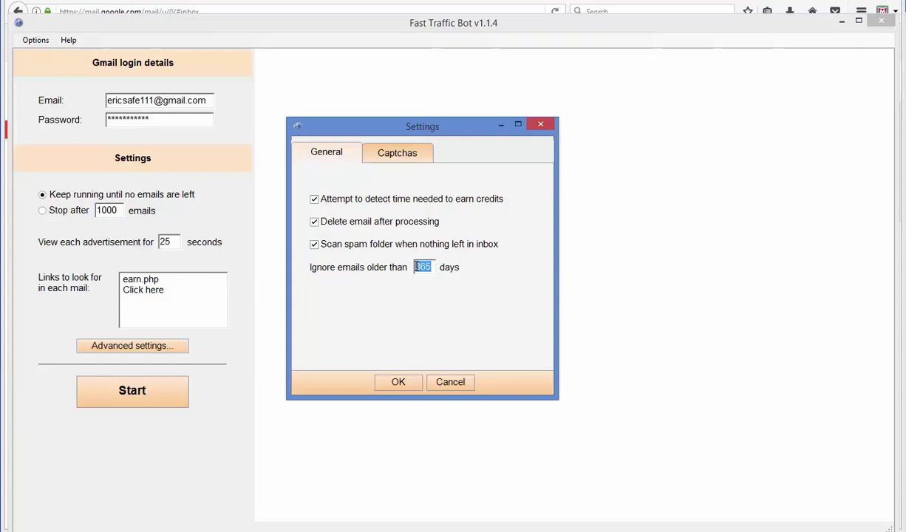
{"action": "left_click", "coordinate": [431, 267]}
Step: Compare the HumanCoder and Death By Captcha options in the captcha settings and the account details each one requires
{"action": "left_click", "coordinate": [399, 155]}
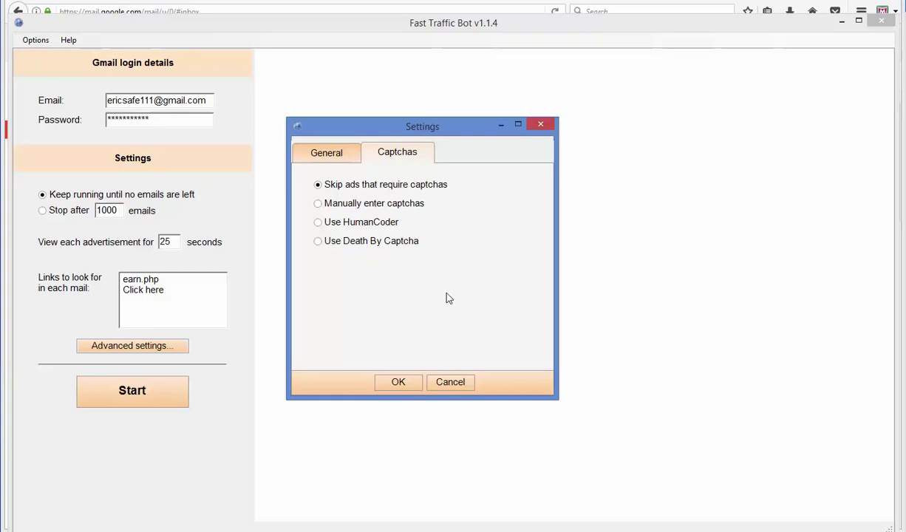
{"action": "left_click", "coordinate": [318, 224]}
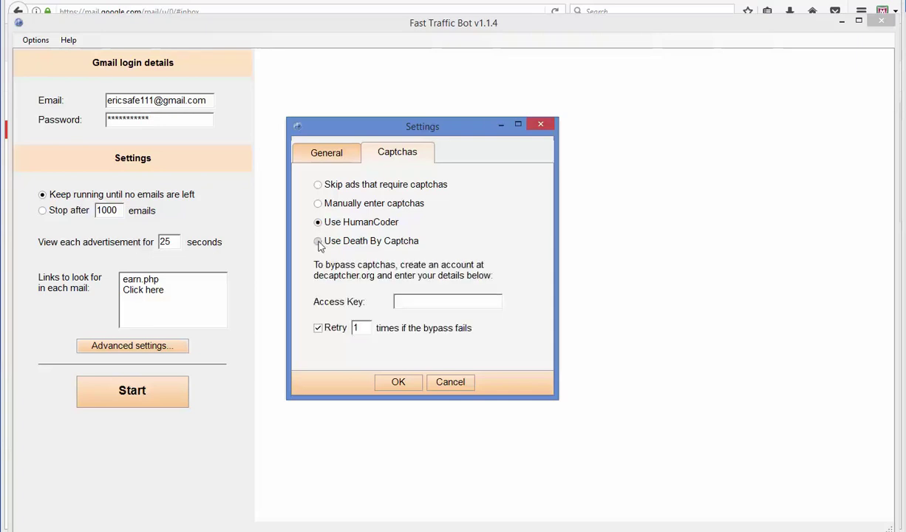
{"action": "left_click", "coordinate": [318, 243]}
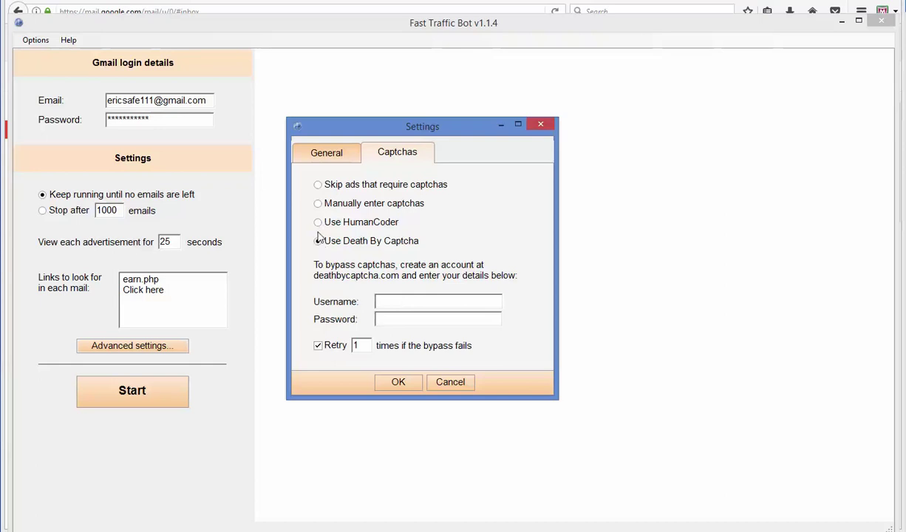
{"action": "left_click", "coordinate": [318, 224]}
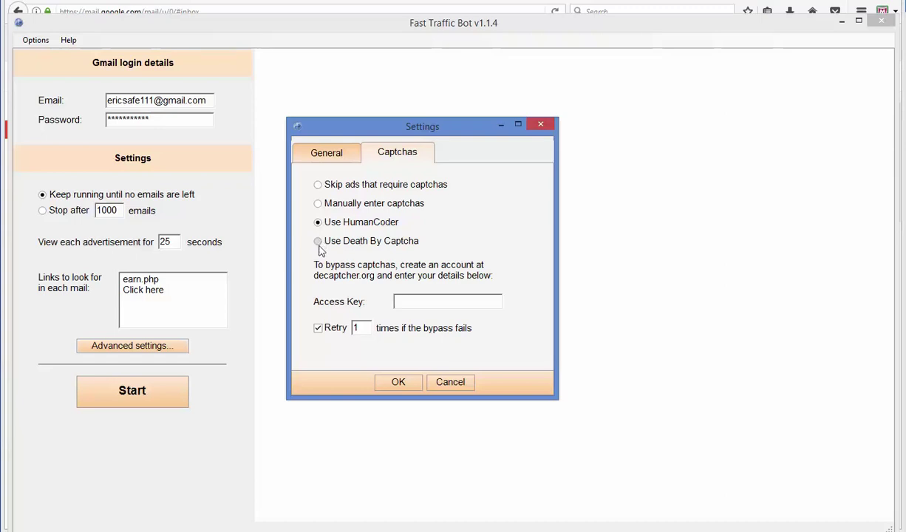
{"action": "left_click", "coordinate": [319, 244]}
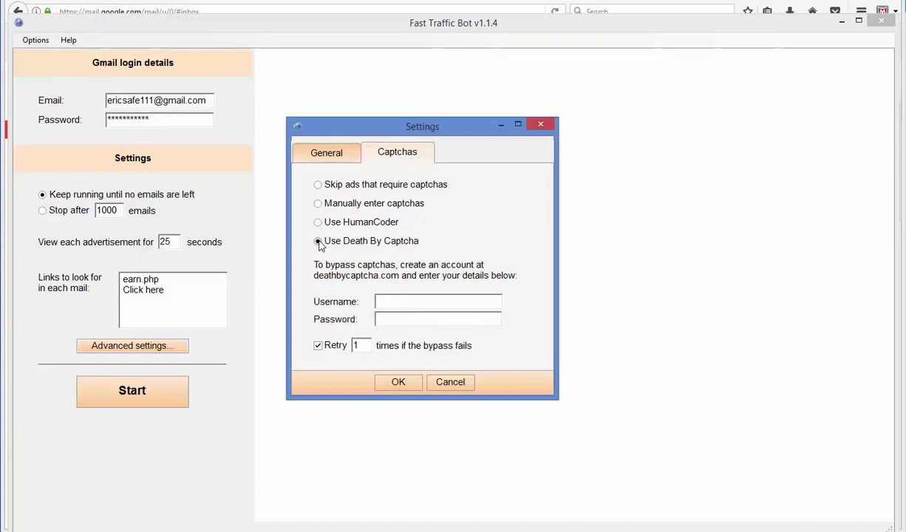
{"action": "left_click", "coordinate": [318, 222]}
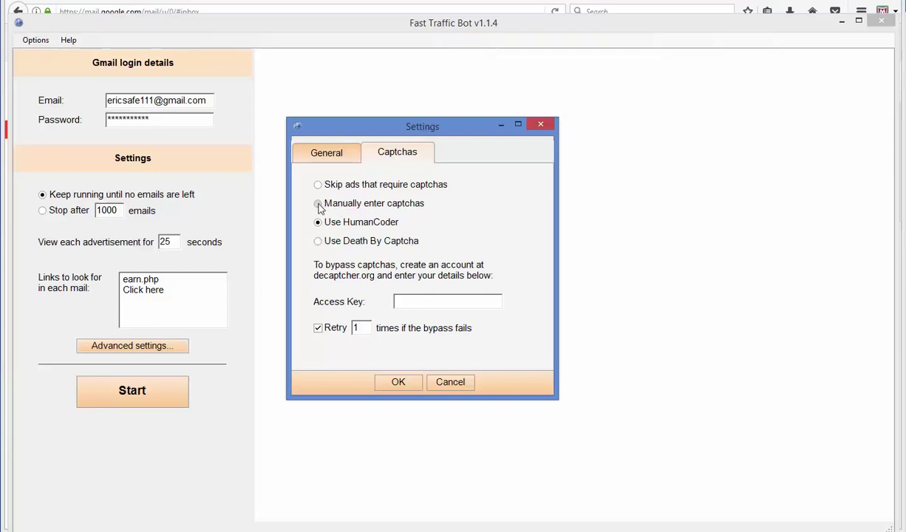
{"action": "left_click", "coordinate": [318, 240]}
{"action": "left_click", "coordinate": [320, 224]}
Step: Set captcha handling to skip ads that require captchas, recheck the general settings and accept the dialog
{"action": "left_click", "coordinate": [319, 185]}
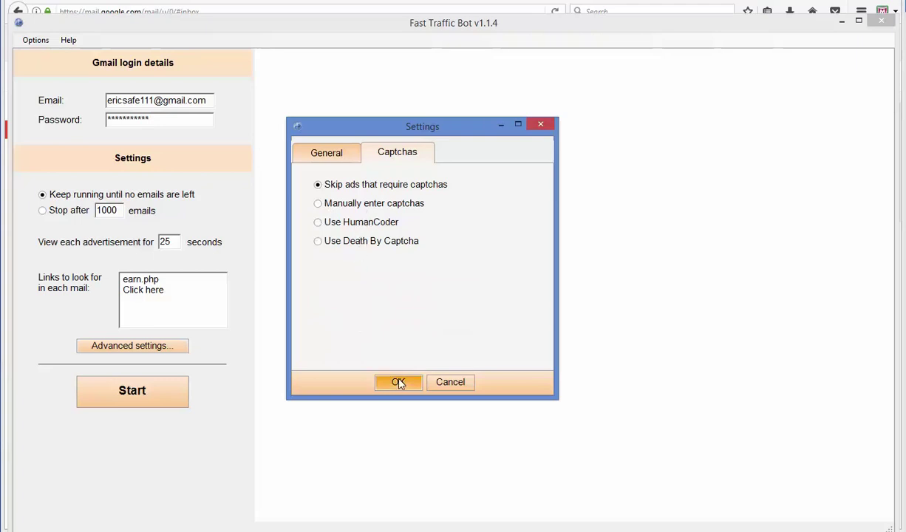
{"action": "left_click", "coordinate": [330, 155]}
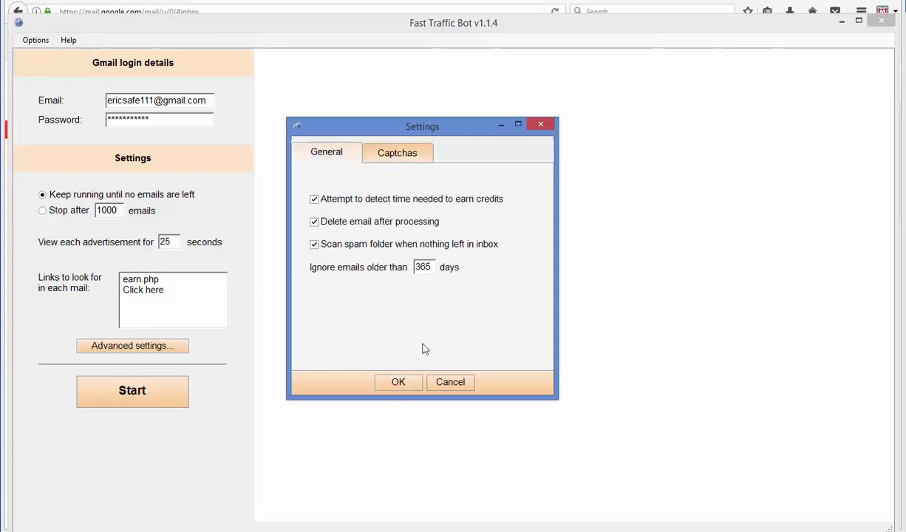
{"action": "left_click", "coordinate": [398, 384]}
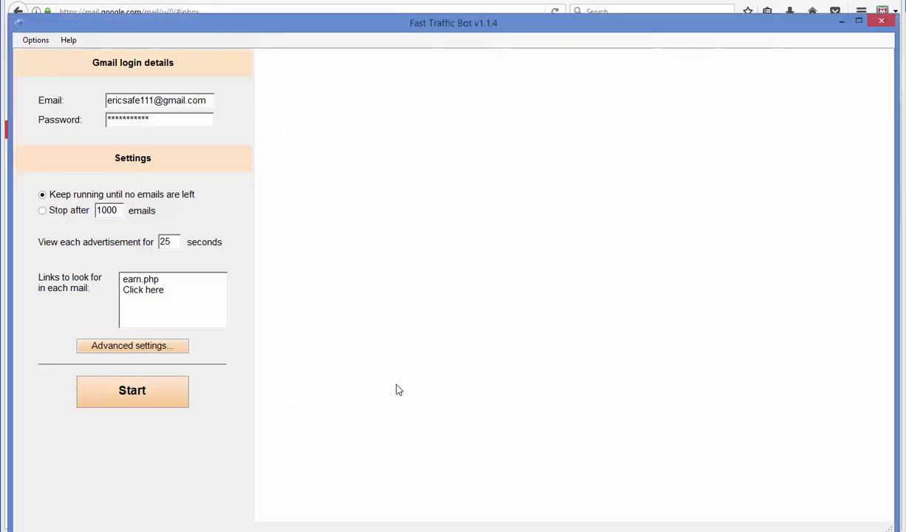